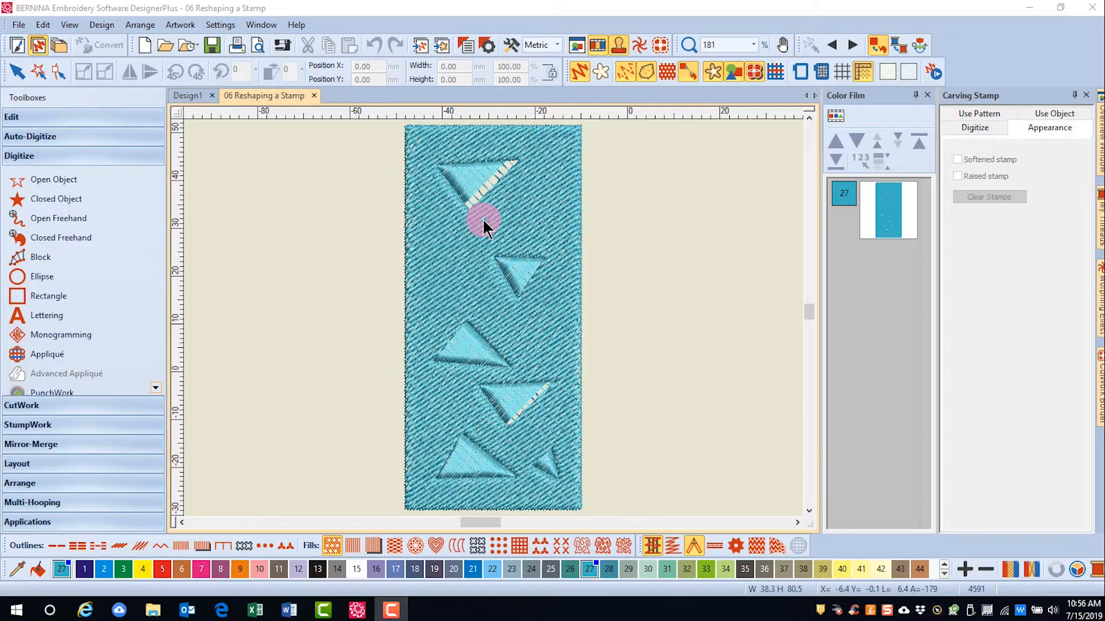
Step: Reshape the teal rectangle and shrink its topmost triangular stamp from two opposite corners
click(566, 187)
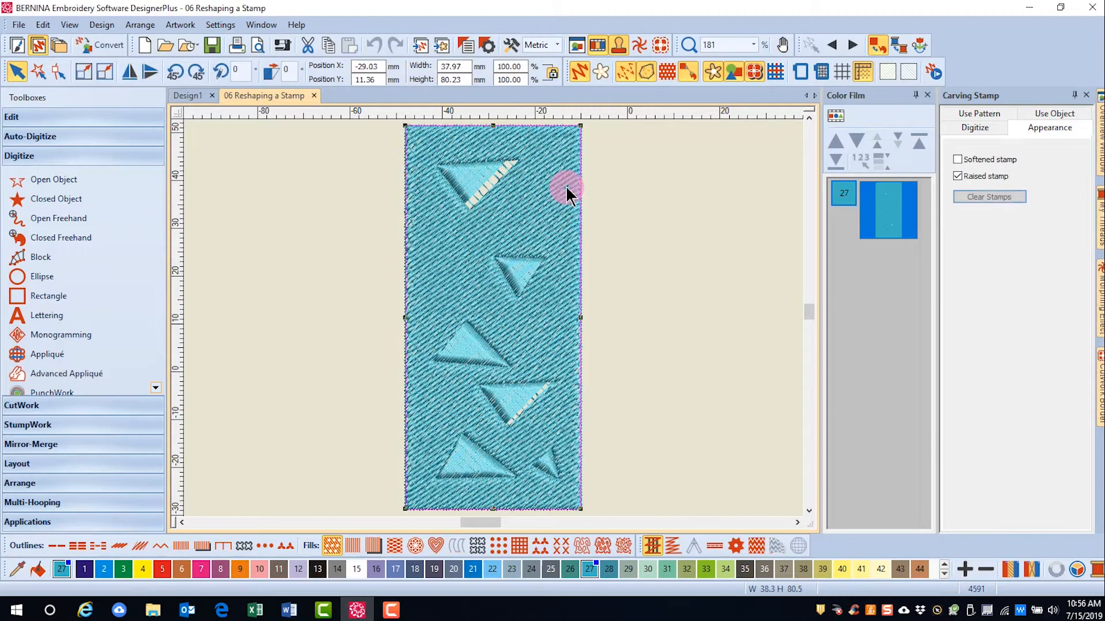
click(56, 73)
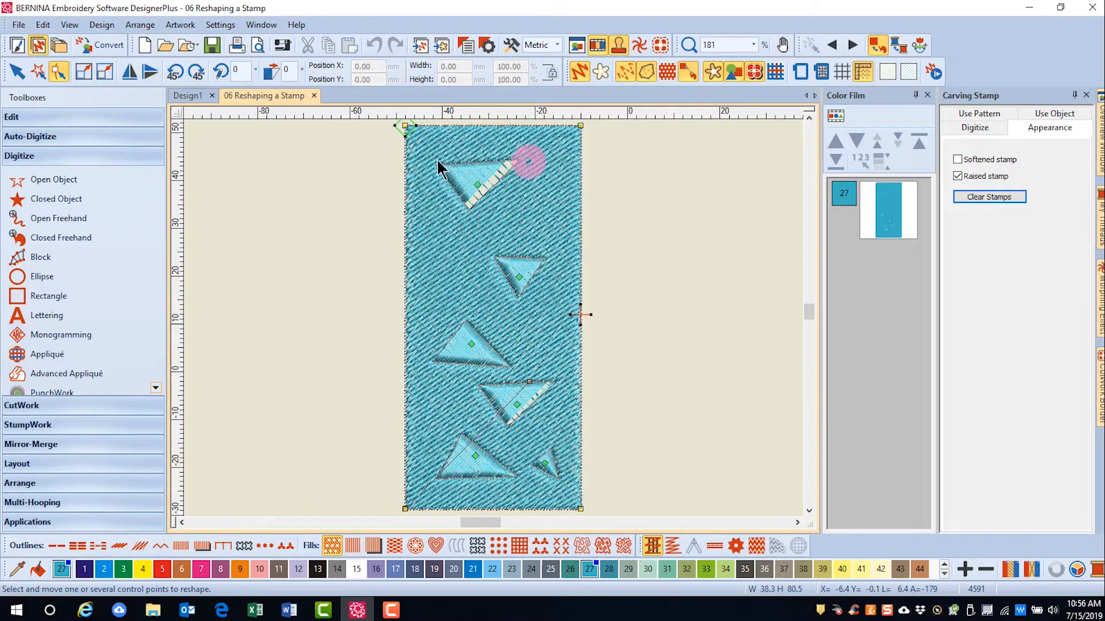
click(477, 186)
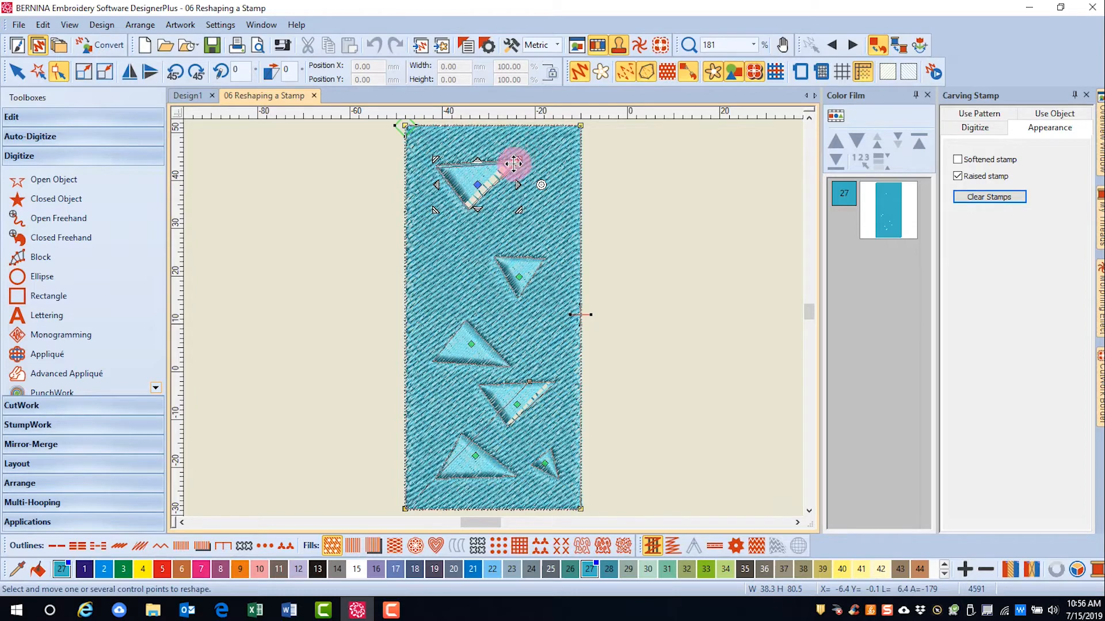
drag(514, 164, 500, 172)
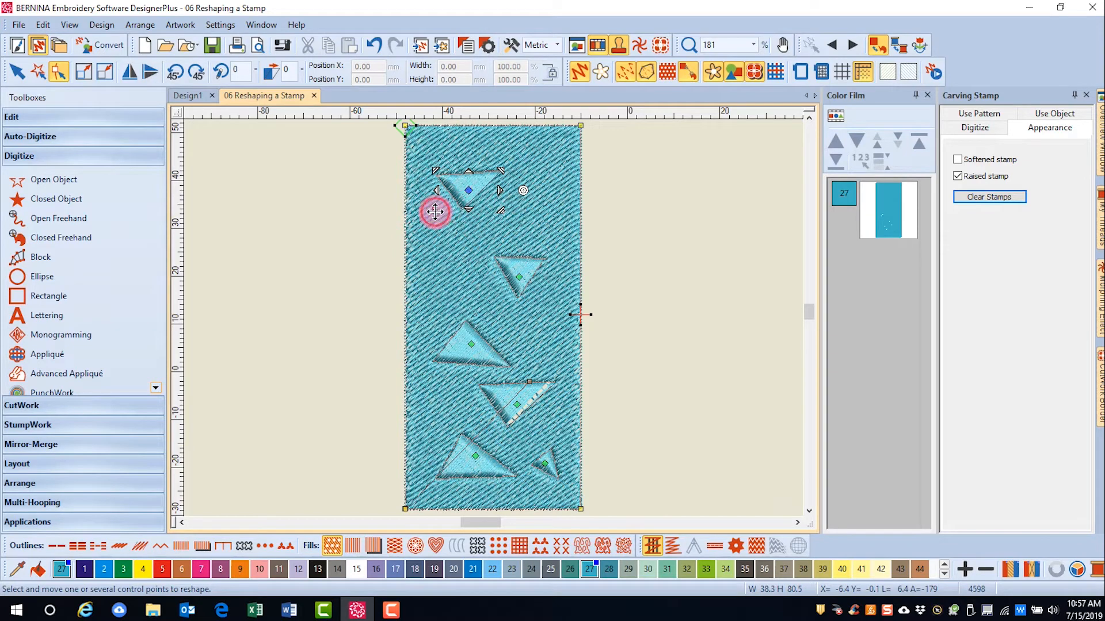
drag(440, 208, 443, 205)
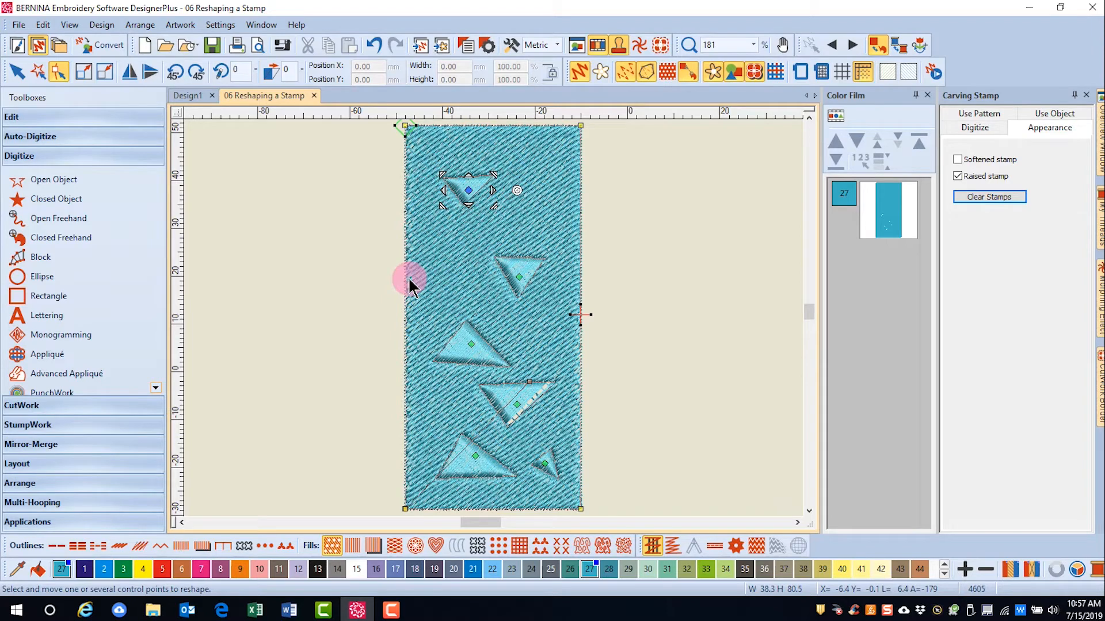
Step: Move the second triangular stamp from the top upward and closer to the rectangle's right edge
click(518, 279)
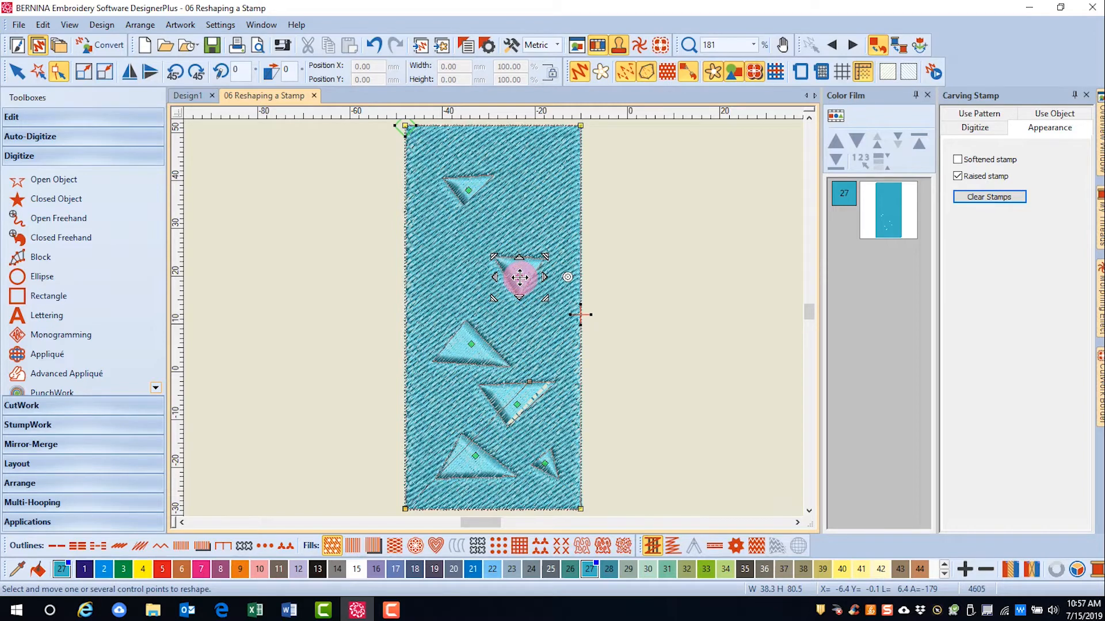
drag(519, 278, 531, 255)
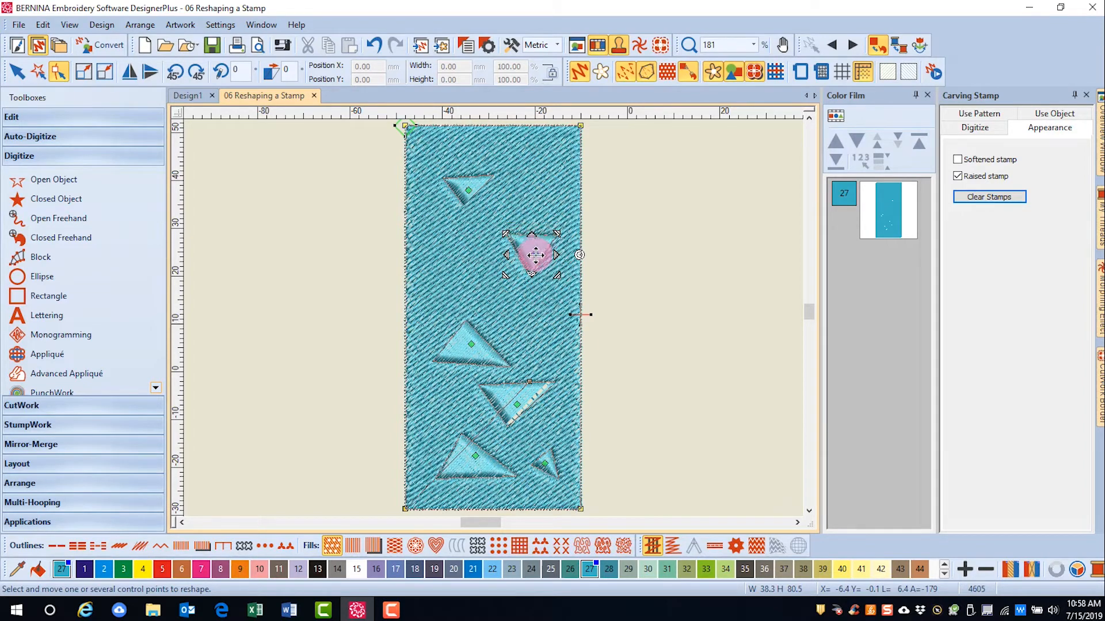
drag(535, 256, 536, 254)
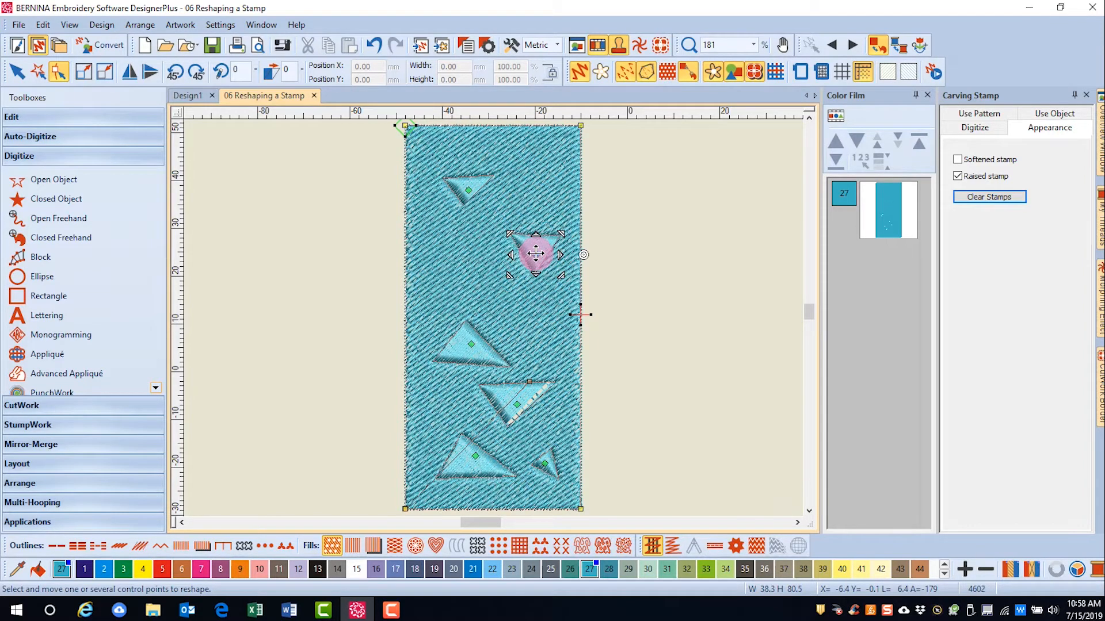
Step: Move the third triangular stamp up and slightly left, and stretch it taller from its upper edge
click(467, 350)
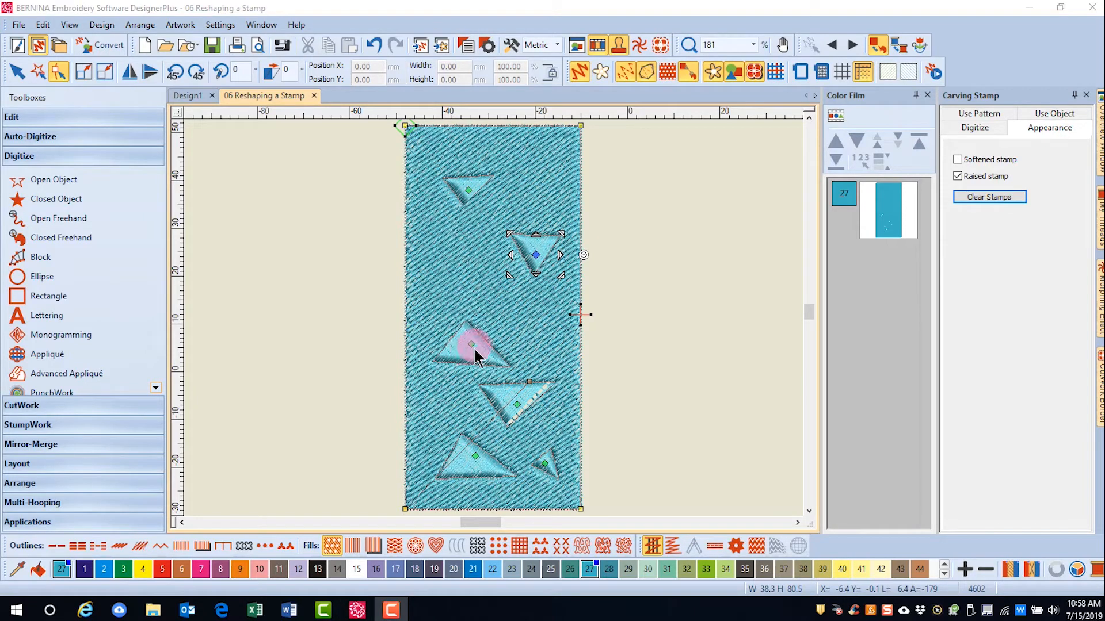
click(473, 351)
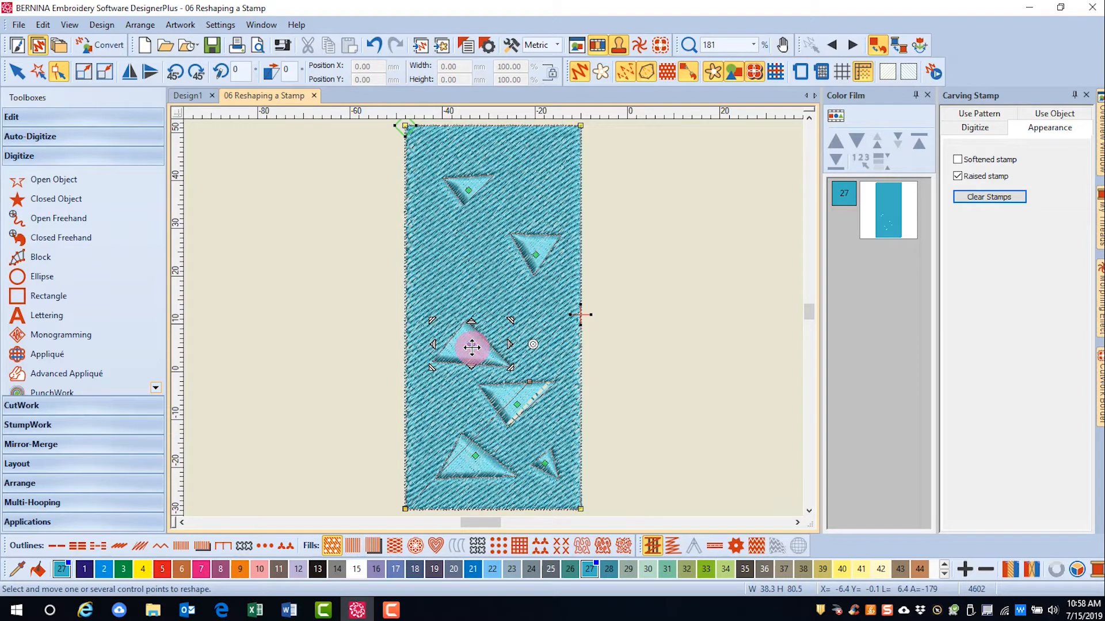
drag(472, 347, 455, 312)
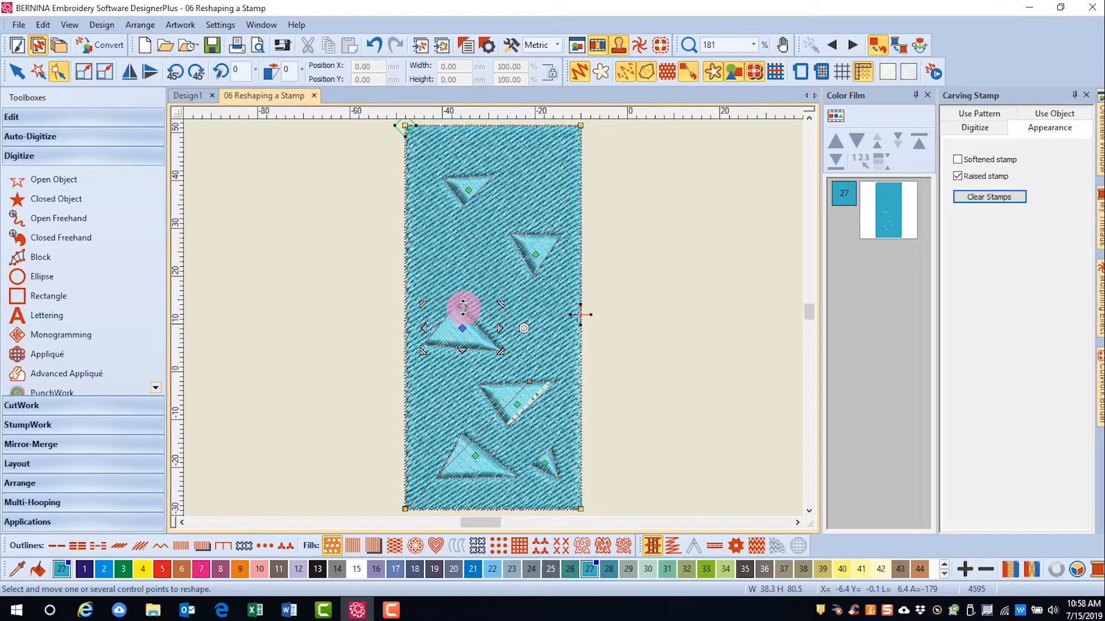
drag(463, 304, 463, 294)
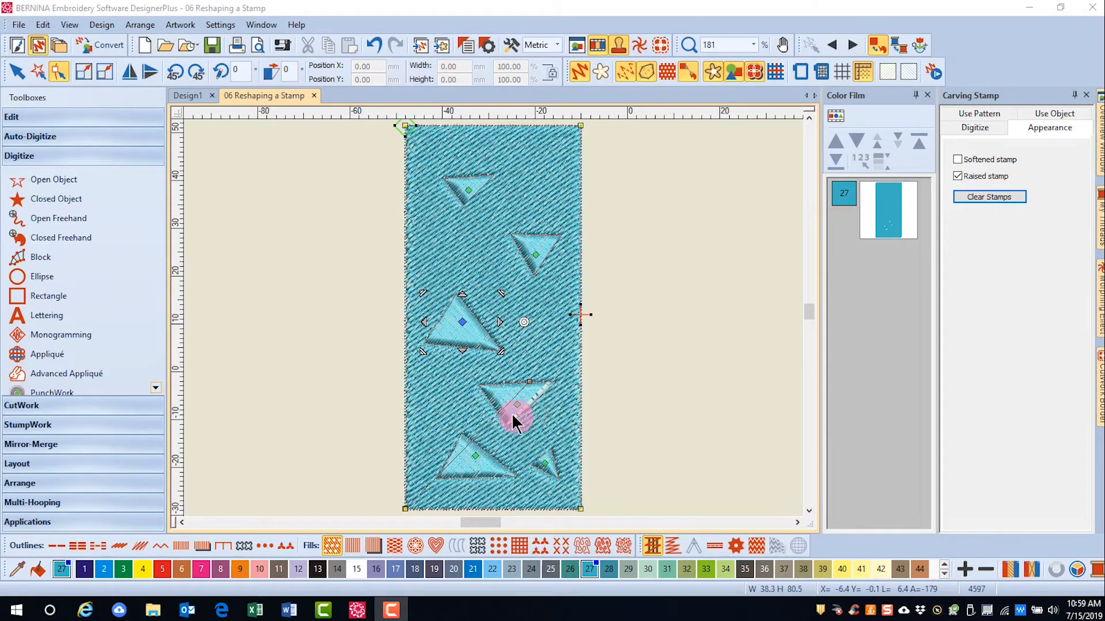
Step: Rotate the fourth triangular stamp clockwise by about a quarter of a right angle and shift it slightly up and right
click(544, 431)
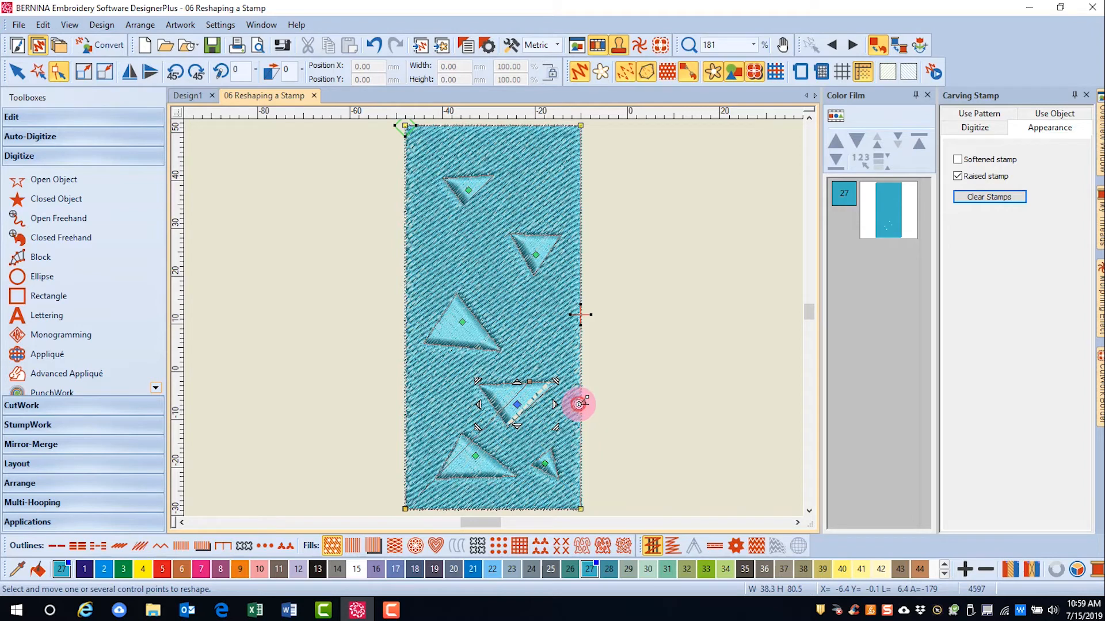
drag(579, 402, 570, 433)
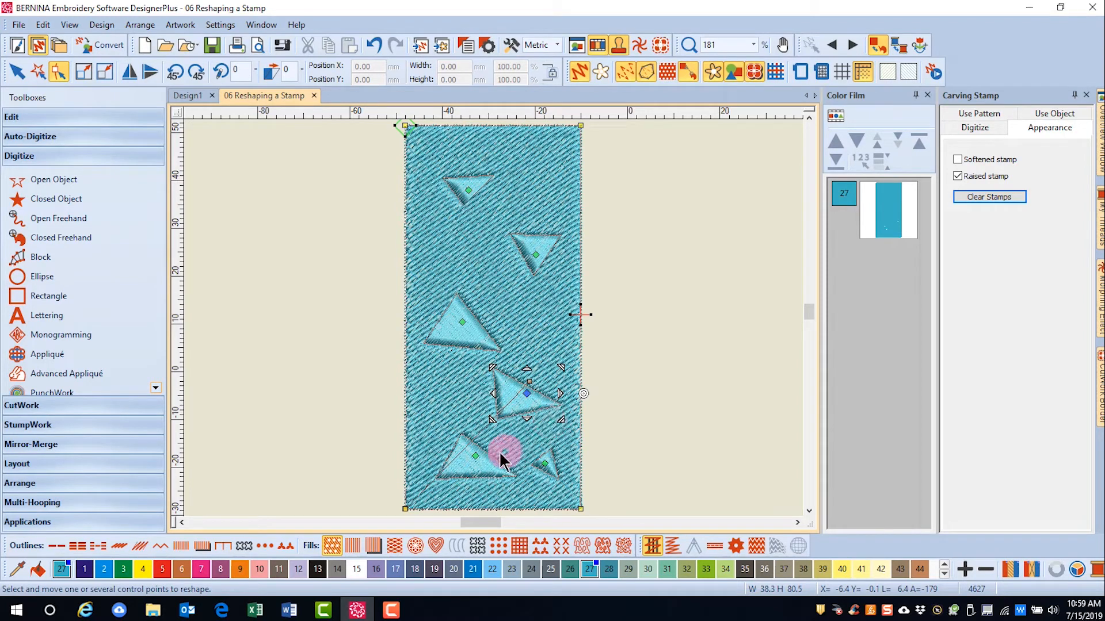
Step: Show the outline's reshape nodes on the large triangular stamp in the rectangle's lower-left area
click(476, 457)
scroll(475, 460, up, 4)
scroll(492, 316, up, 1)
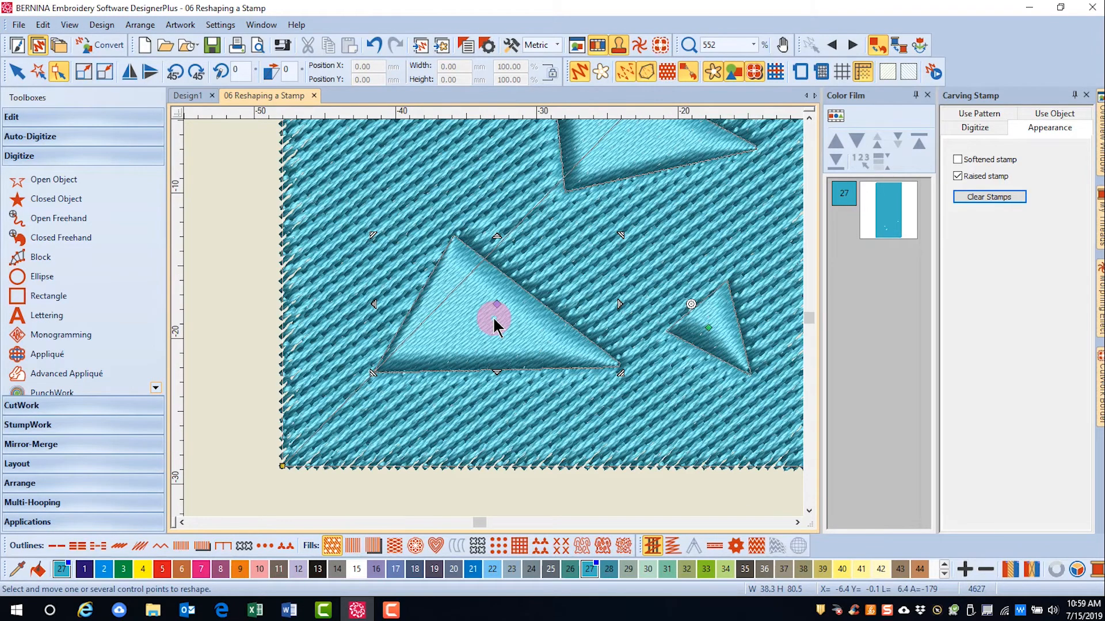
click(525, 291)
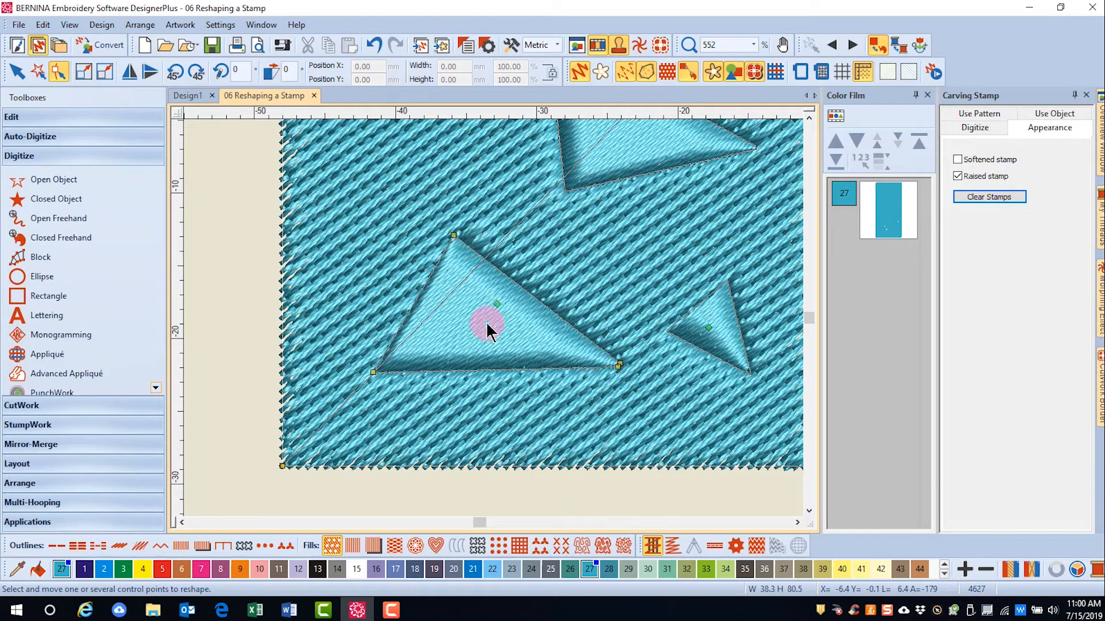
Step: Try to bow the large lower triangle's right side outward with an added curve point, and undo it
click(521, 287)
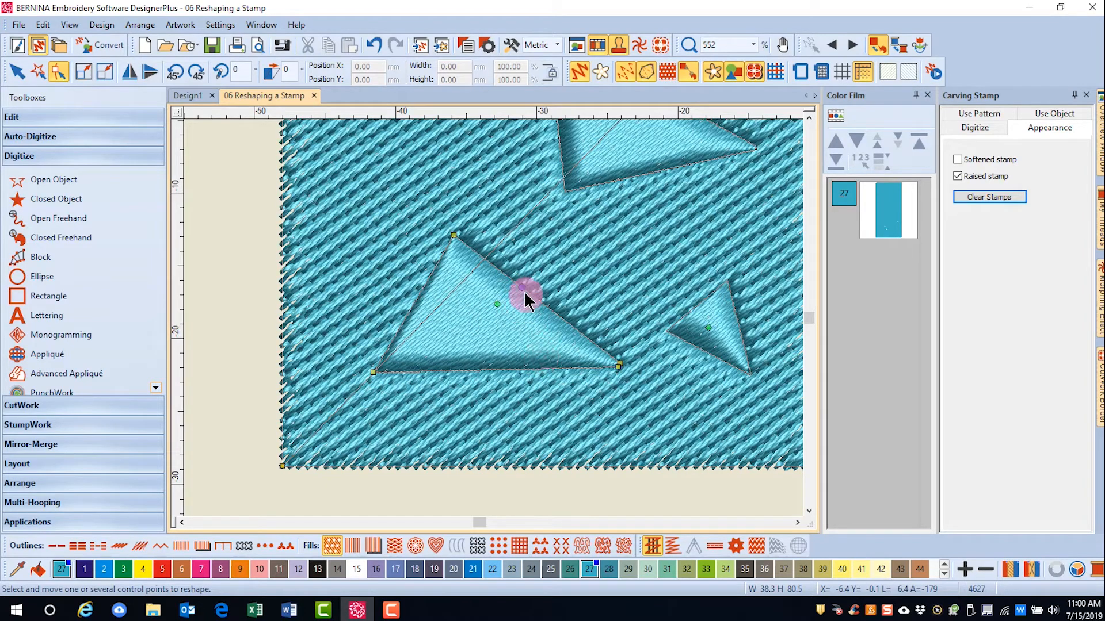
drag(521, 288, 543, 265)
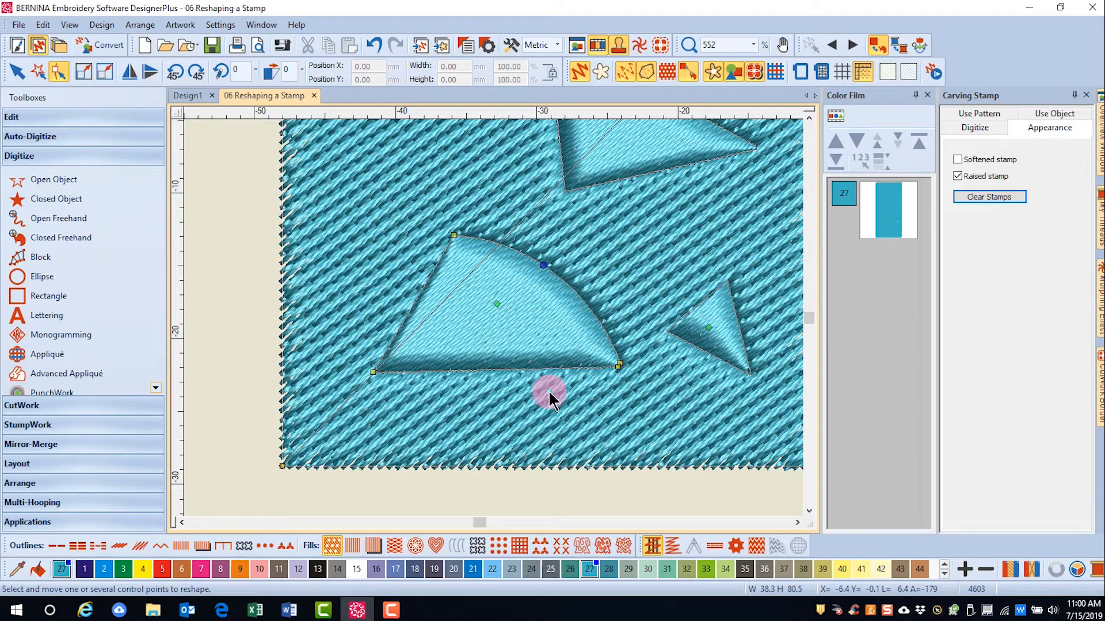
key(ctrl+z)
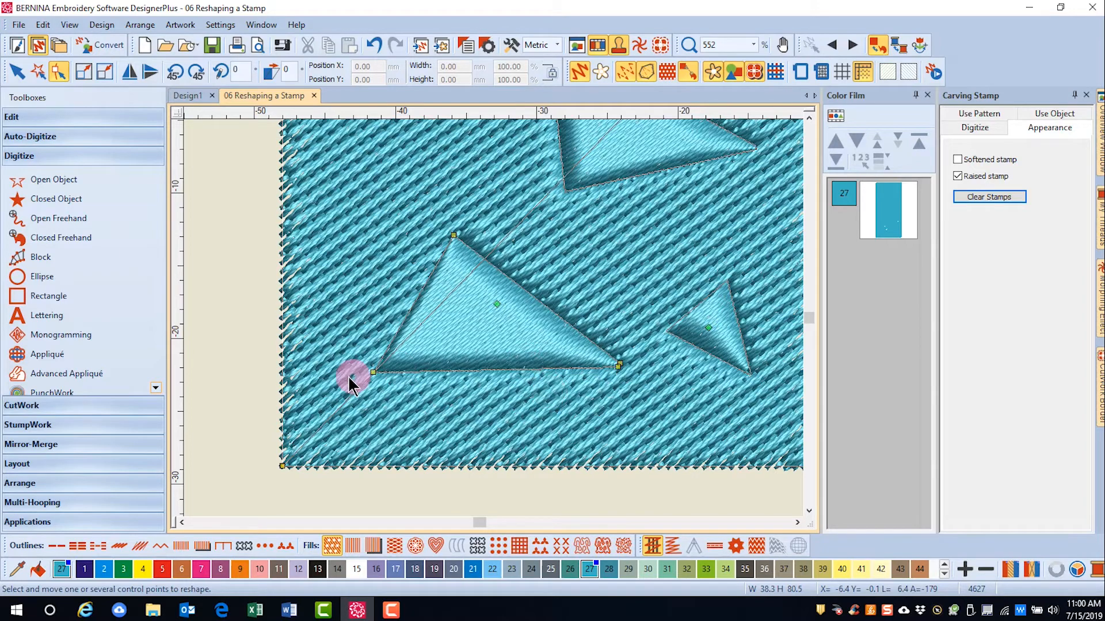
Step: Nudge the large lower stamp's lower-left node inward, and add a corner point on its left side pulled outward
drag(375, 374, 378, 369)
click(415, 302)
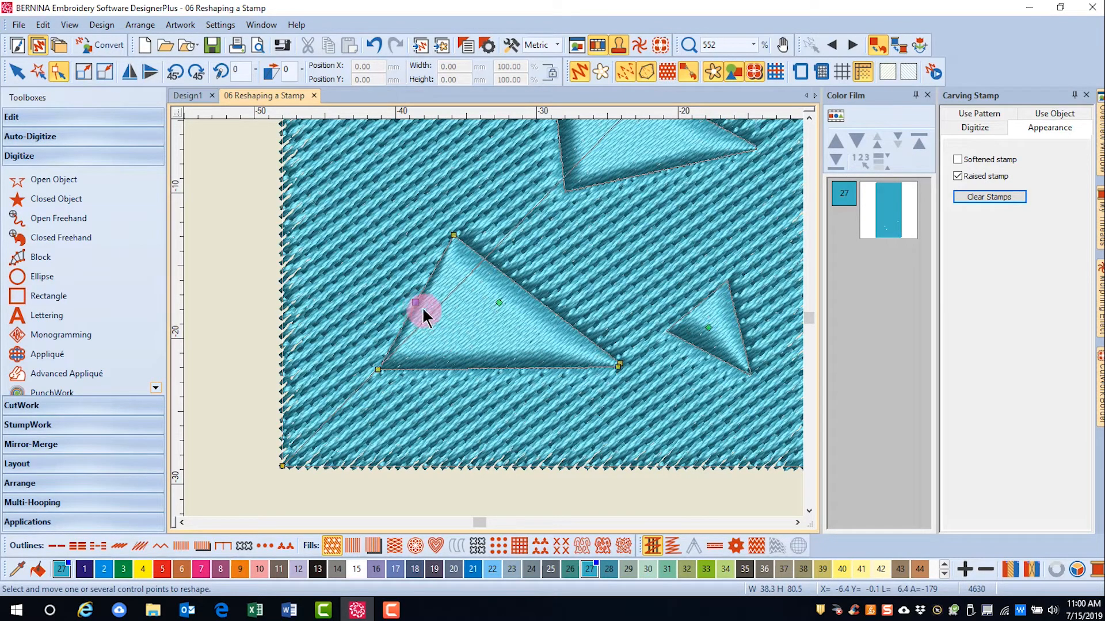
drag(415, 302, 388, 289)
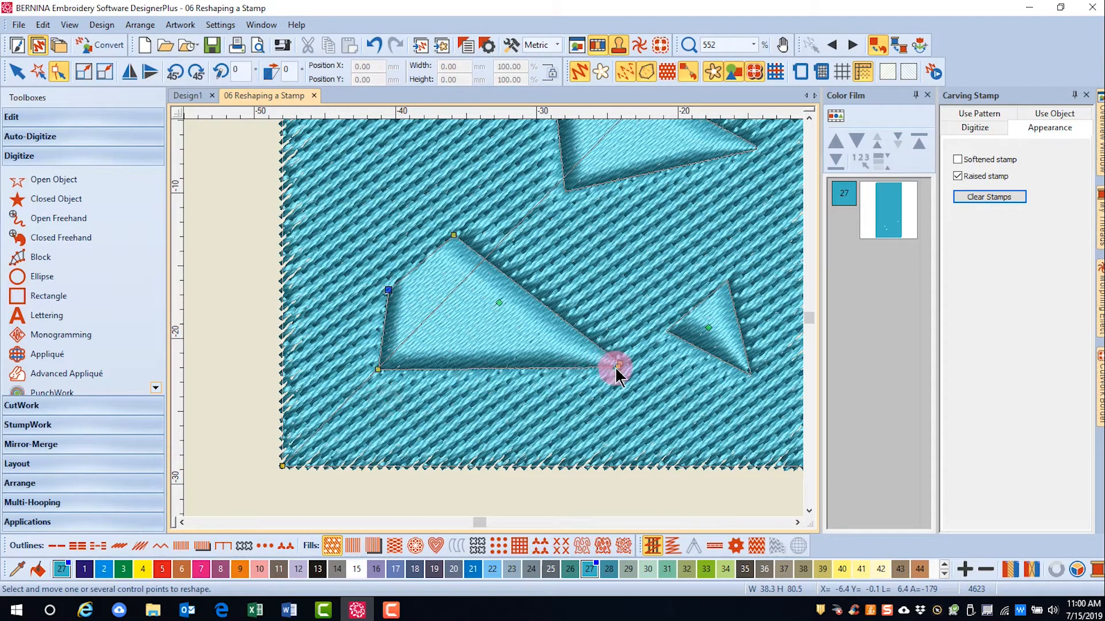
Step: Shorten the large lower stamp's base by moving one overlapping right-corner node inward and deleting the remaining corner node
drag(619, 368, 562, 366)
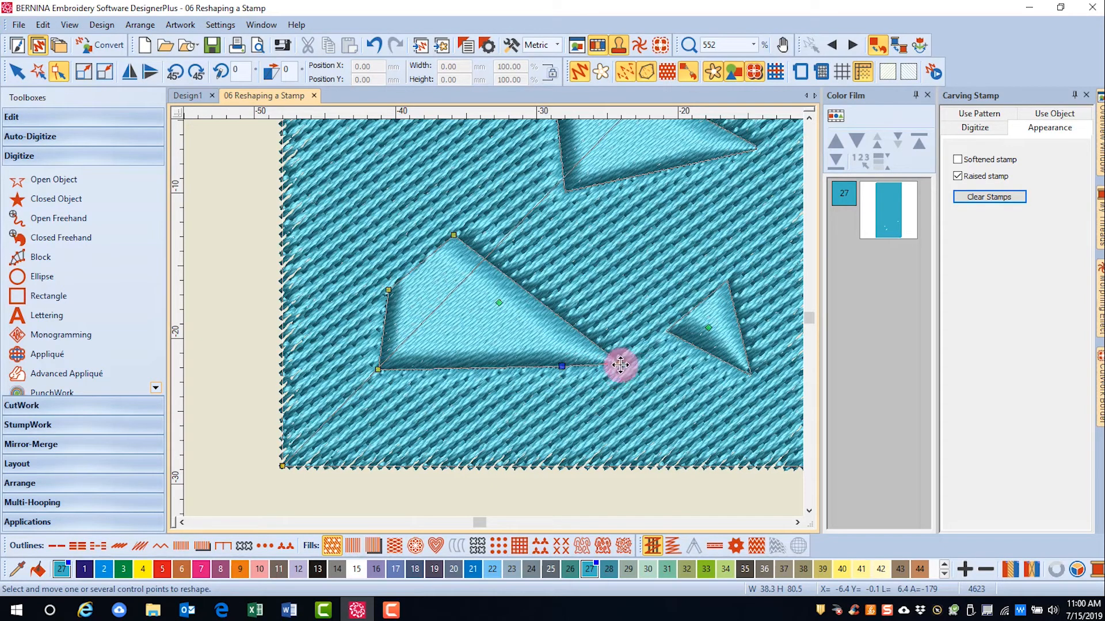
click(620, 365)
key(Delete)
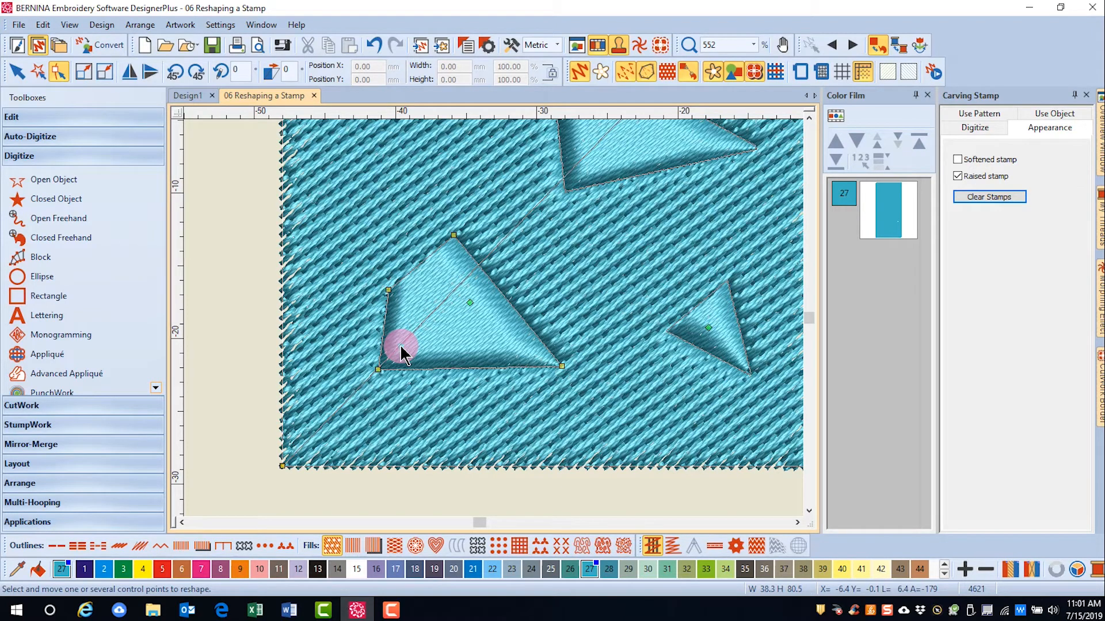
Step: Delete the small triangular stamp beside the reshaped stamp at the rectangle's lower end
click(712, 328)
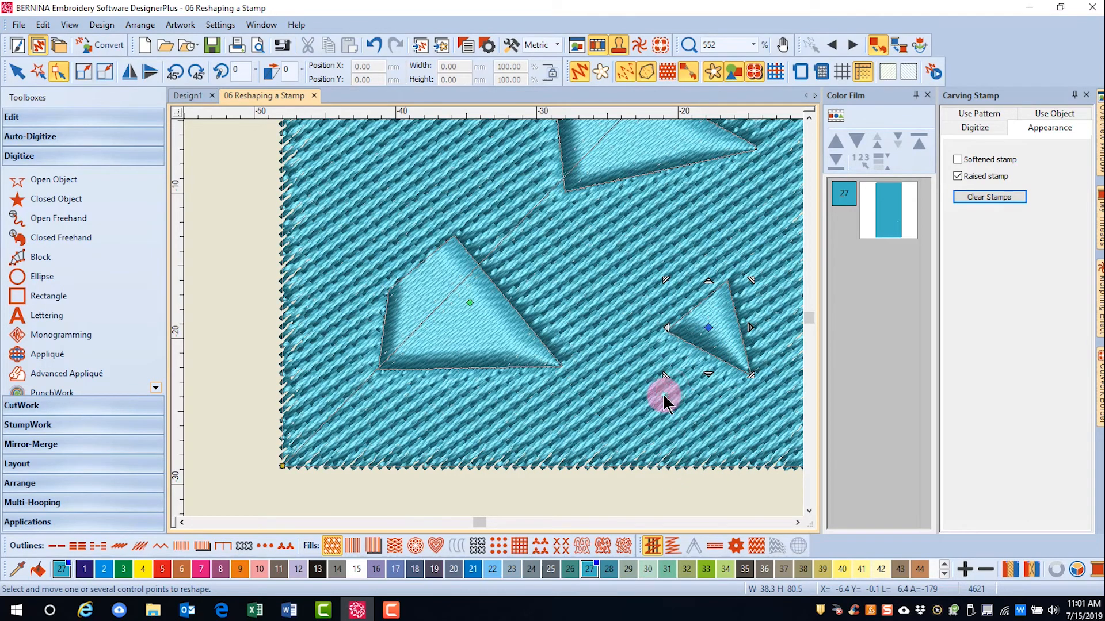
key(Delete)
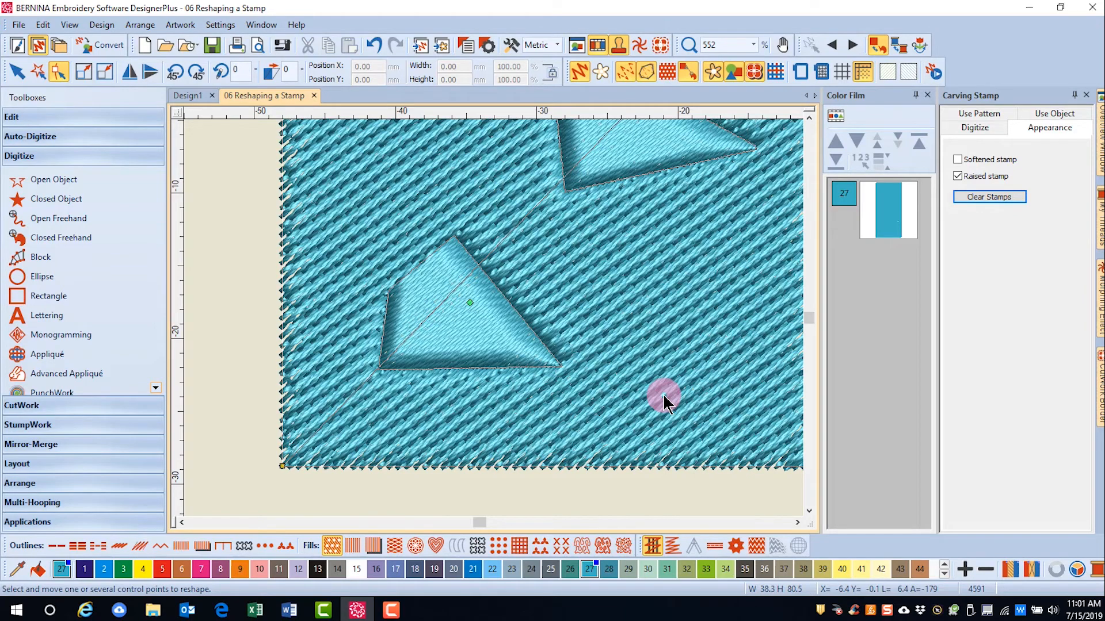
Step: Try to change the rectangle fill's stitch angle with its reshape handle, and undo the change
scroll(491, 311, down, 4)
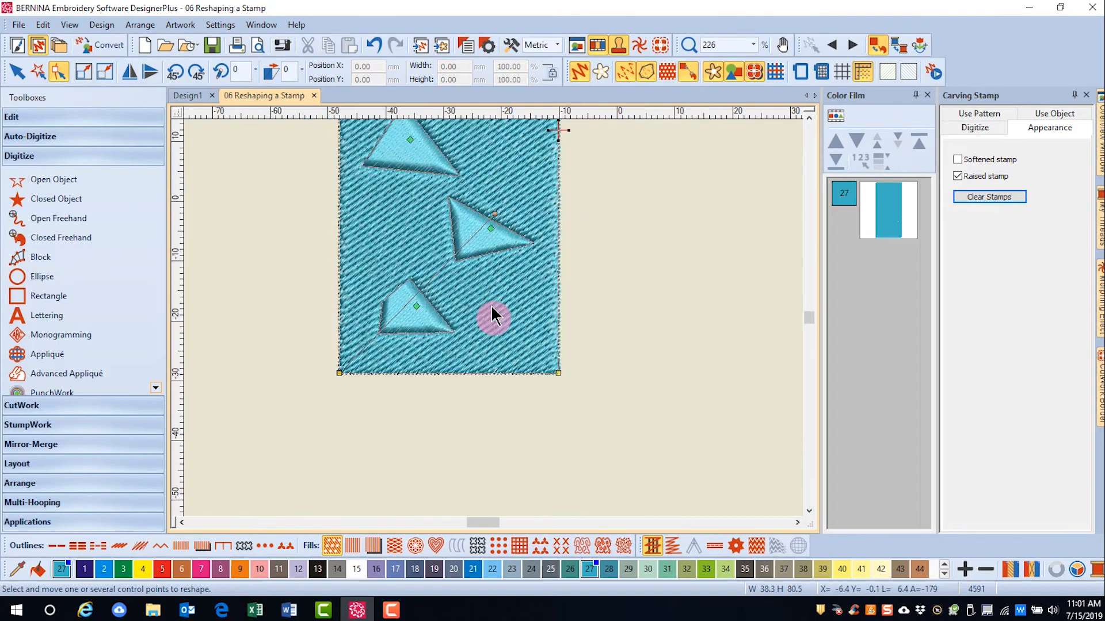
scroll(493, 320, down, 2)
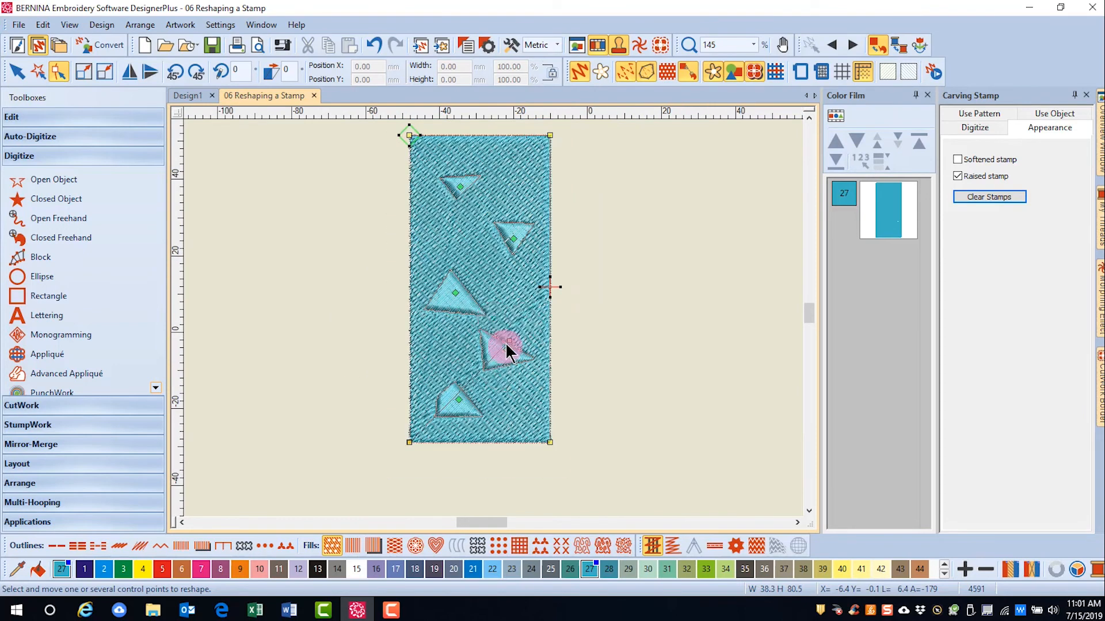
drag(506, 348, 578, 441)
click(510, 341)
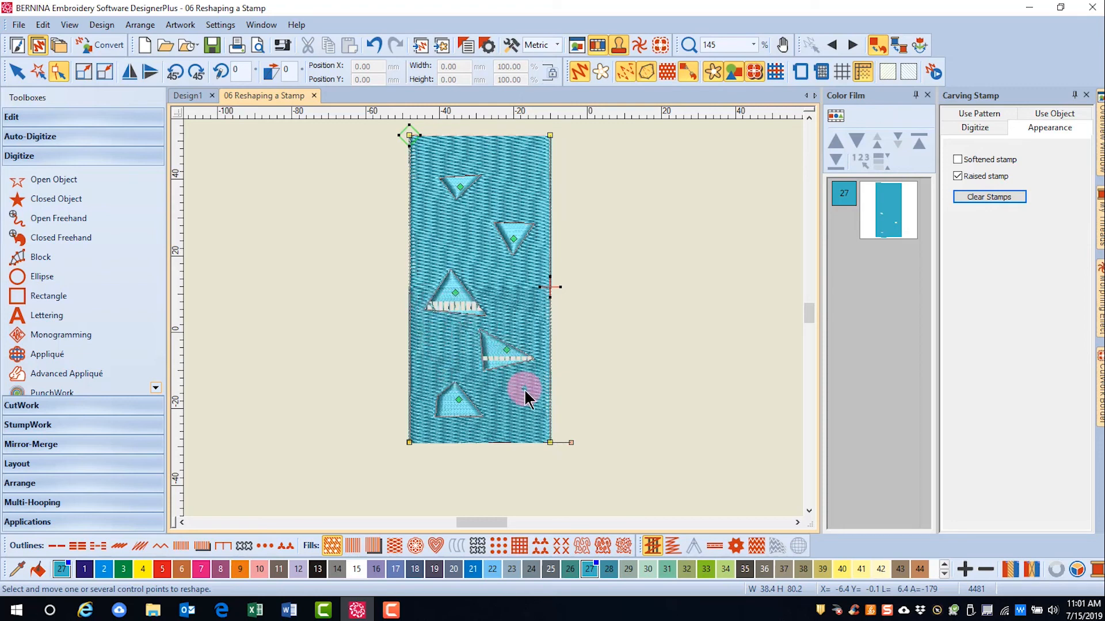
click(374, 44)
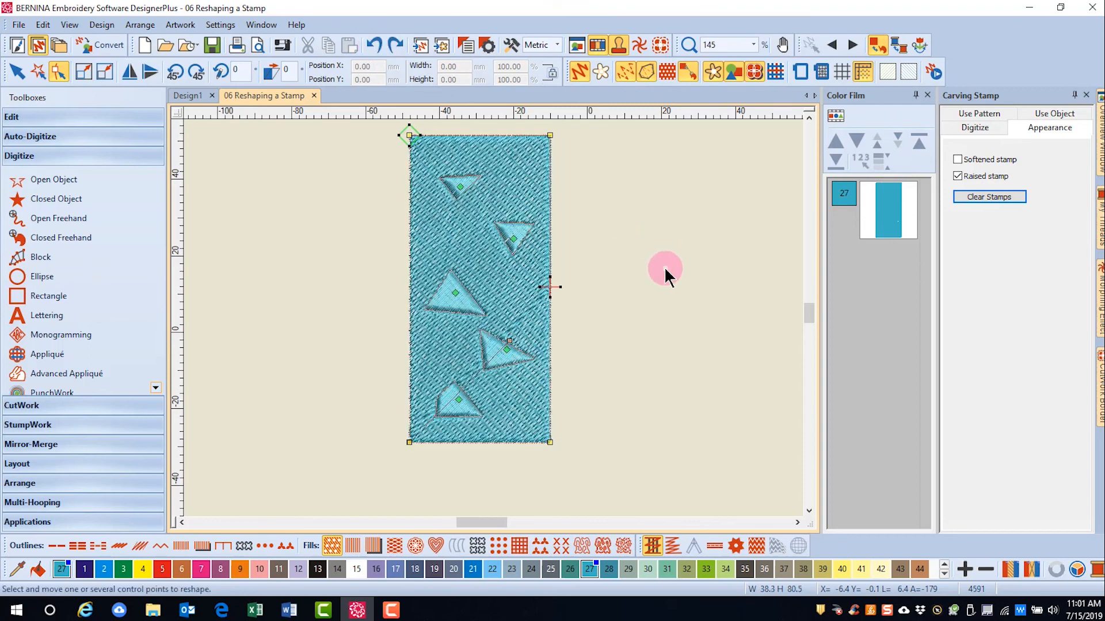